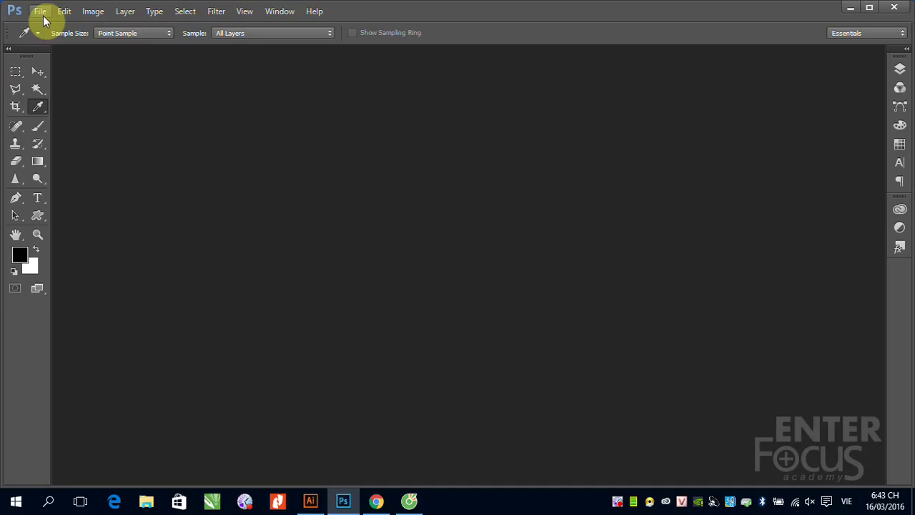
# Step: Open the New document dialog from the File menu
pyautogui.click(42, 13)
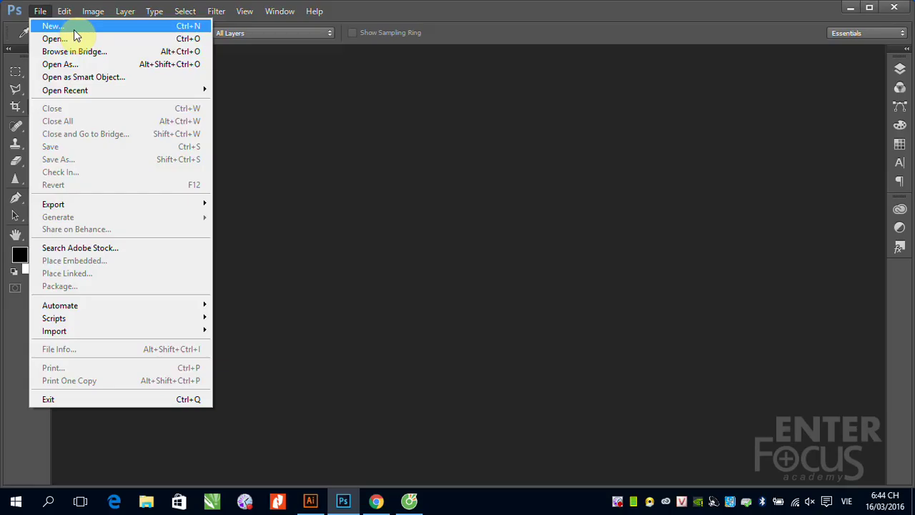
pyautogui.click(75, 28)
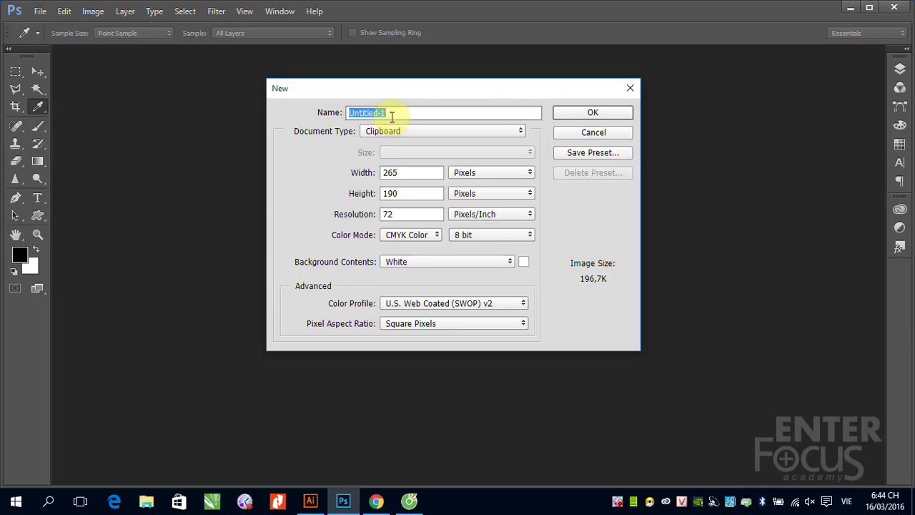
# Step: Enter 'Giang' as the new document's name, correcting the 'Giag' typo
pyautogui.write('Giag')
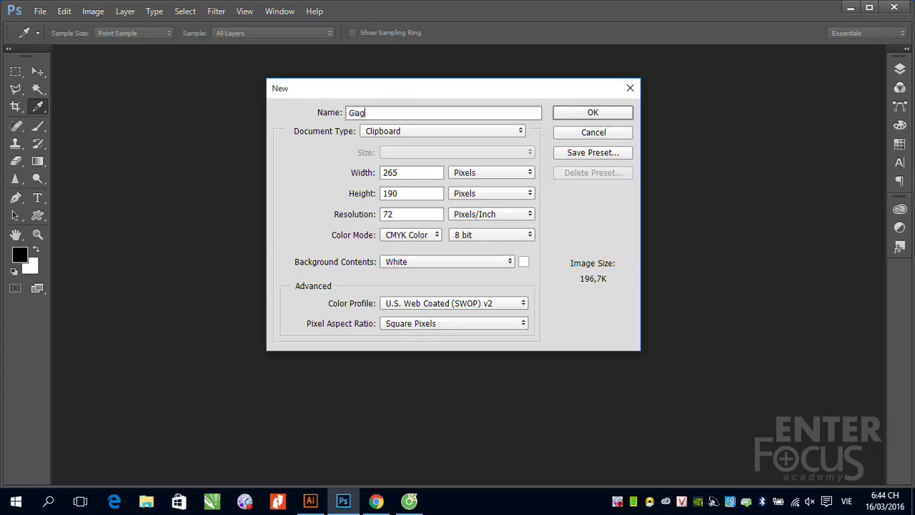
pyautogui.press('BackSpace')
pyautogui.press('BackSpace')
pyautogui.write('ang')
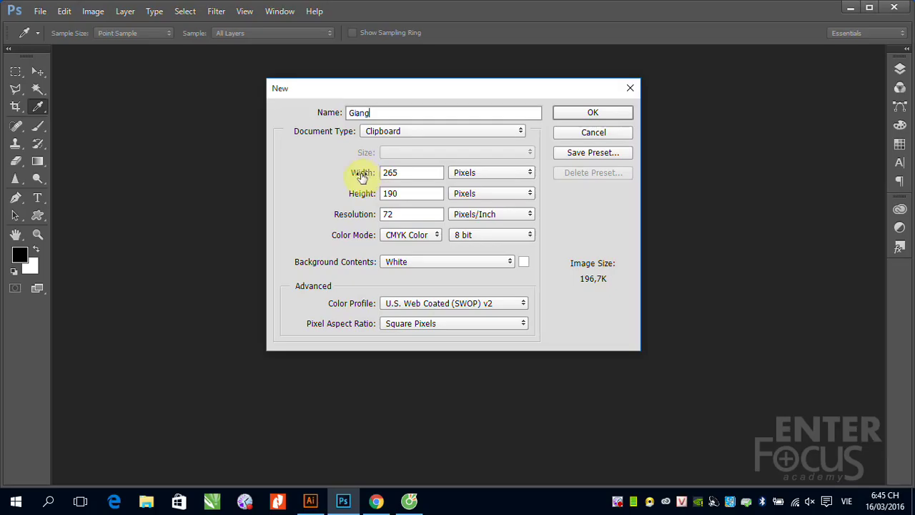
pyautogui.click(403, 175)
pyautogui.moveTo(402, 172); pyautogui.dragTo(384, 173)
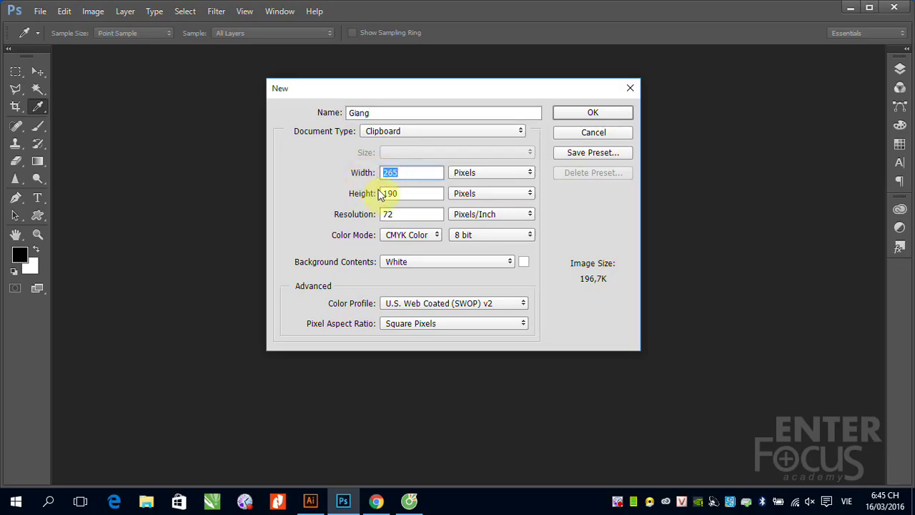
pyautogui.click(529, 172)
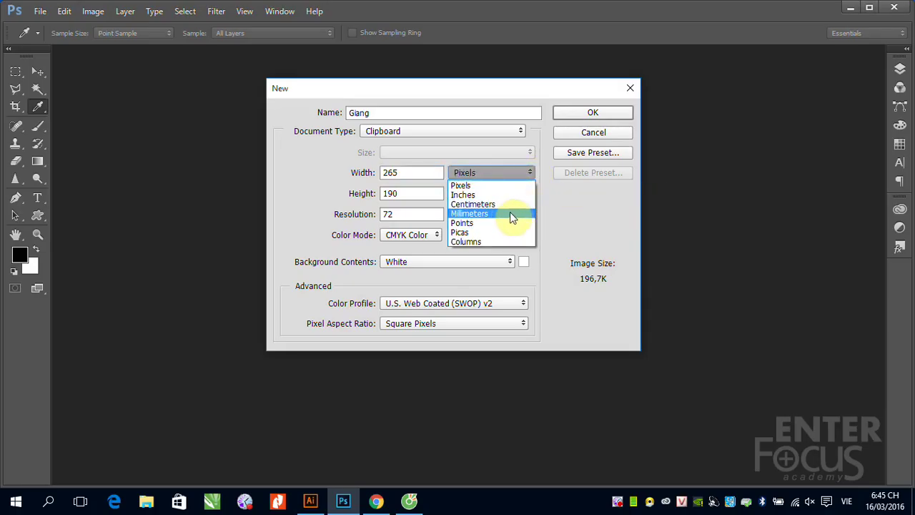
pyautogui.click(484, 186)
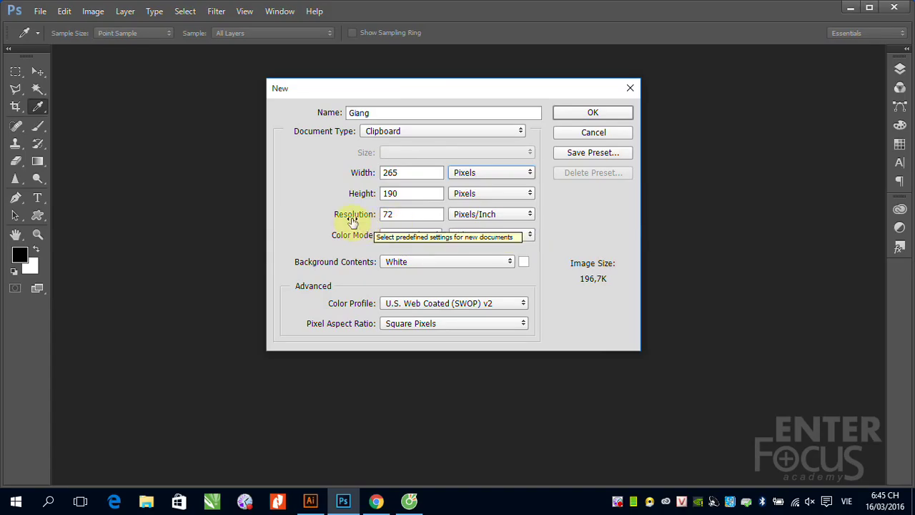
# Step: Select the 72 pixels/inch resolution value in the New dialog
pyautogui.doubleClick(386, 215)
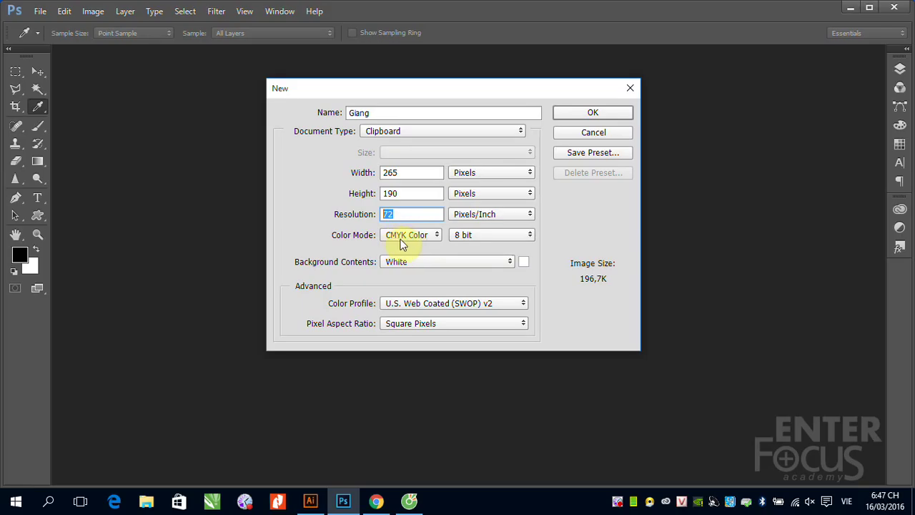
# Step: Switch Color Mode from CMYK to RGB Color and keep White background contents
pyautogui.click(432, 237)
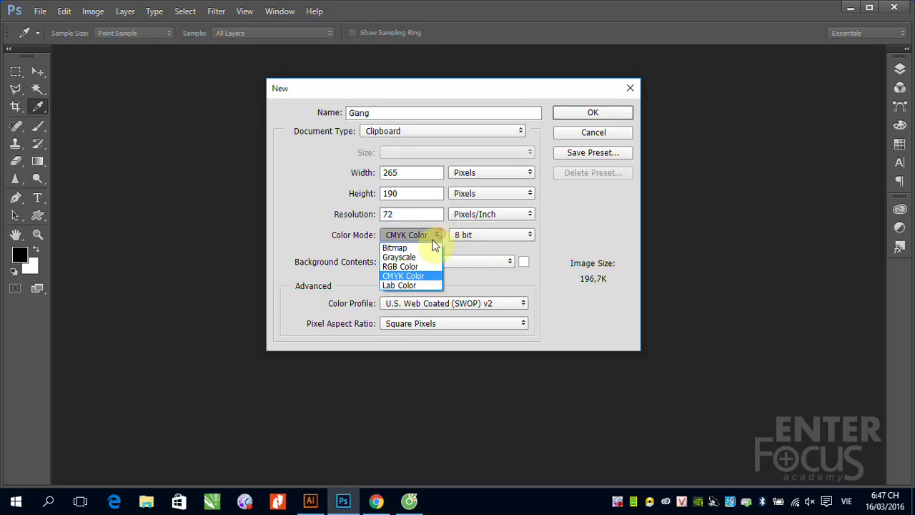
pyautogui.click(415, 267)
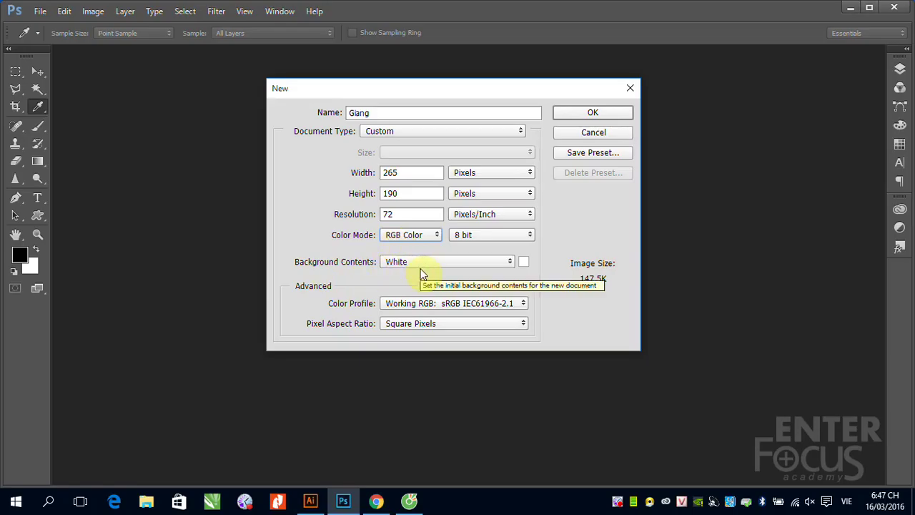
pyautogui.click(511, 261)
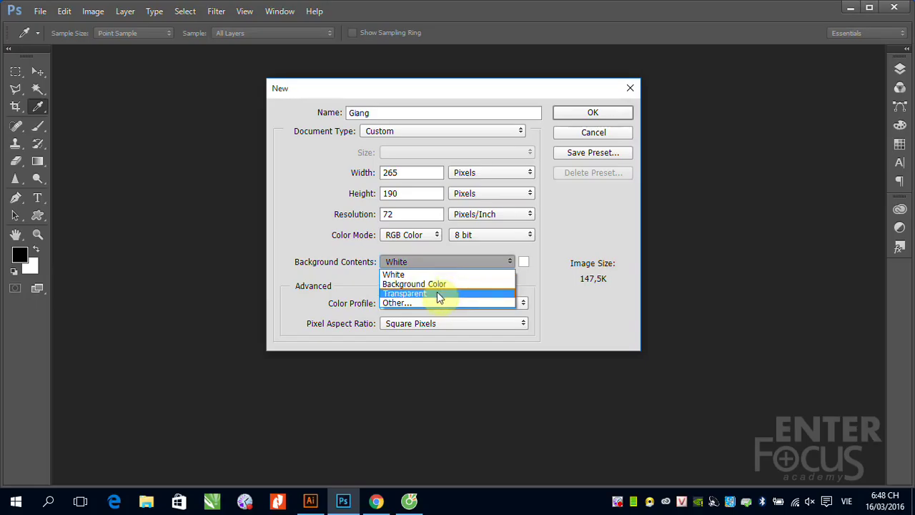
pyautogui.click(556, 93)
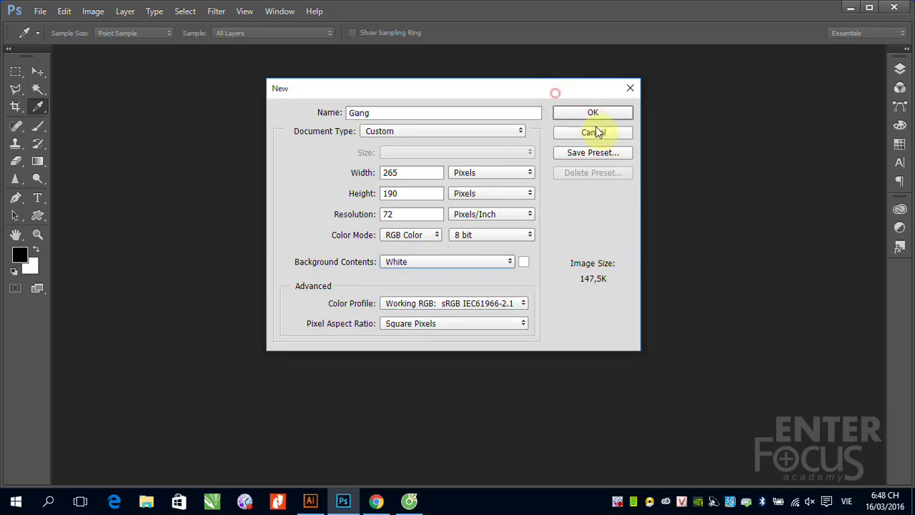
# Step: Create the Giang canvas, brush three black test strokes, then erase them with the Eraser
pyautogui.click(591, 114)
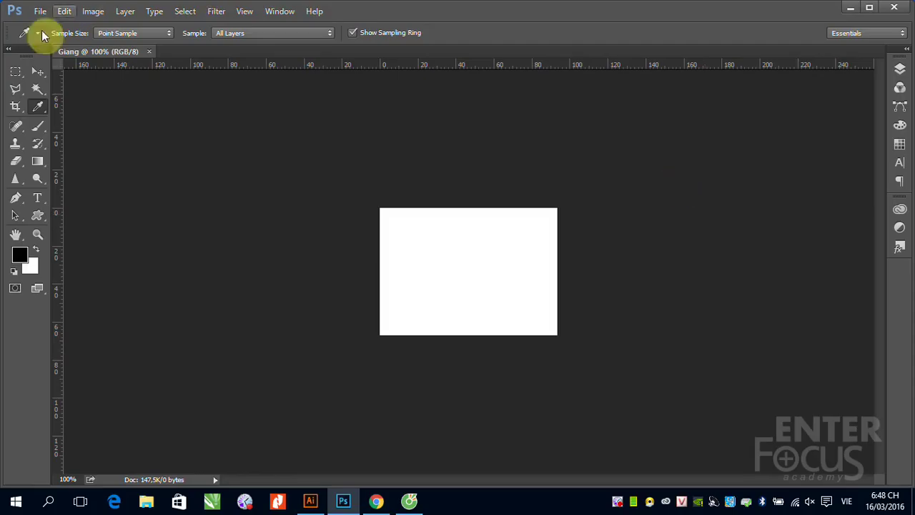
pyautogui.click(38, 126)
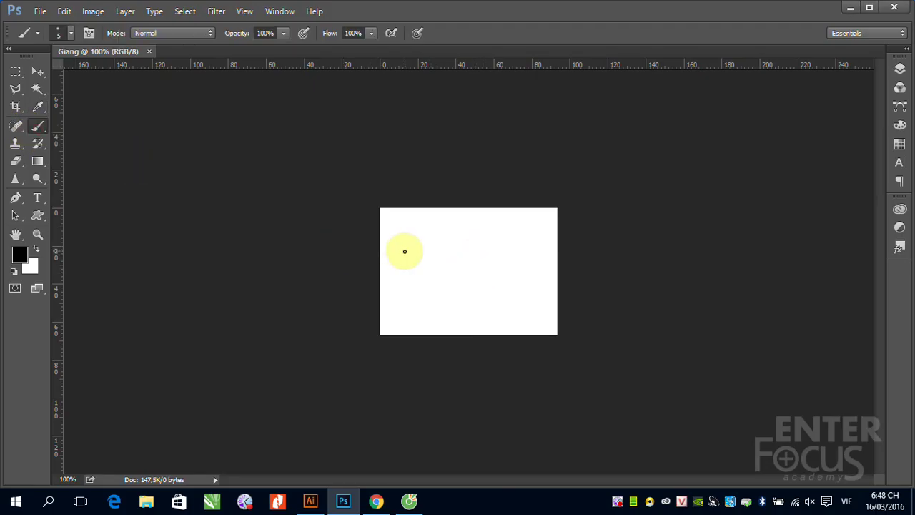
pyautogui.moveTo(403, 252); pyautogui.dragTo(487, 236)
pyautogui.moveTo(421, 268); pyautogui.dragTo(548, 263)
pyautogui.moveTo(492, 225); pyautogui.dragTo(462, 321)
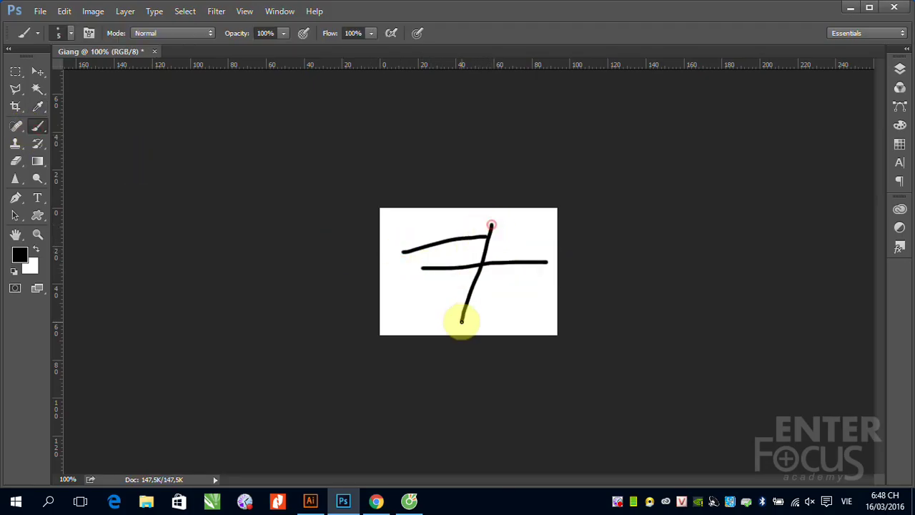
pyautogui.click(15, 161)
pyautogui.moveTo(384, 243)
pyautogui.mouseDown()
pyautogui.moveTo(415, 239)
pyautogui.moveTo(386, 260)
pyautogui.moveTo(437, 267)
pyautogui.moveTo(522, 245)
pyautogui.moveTo(466, 303)
pyautogui.moveTo(421, 322)
pyautogui.mouseUp()
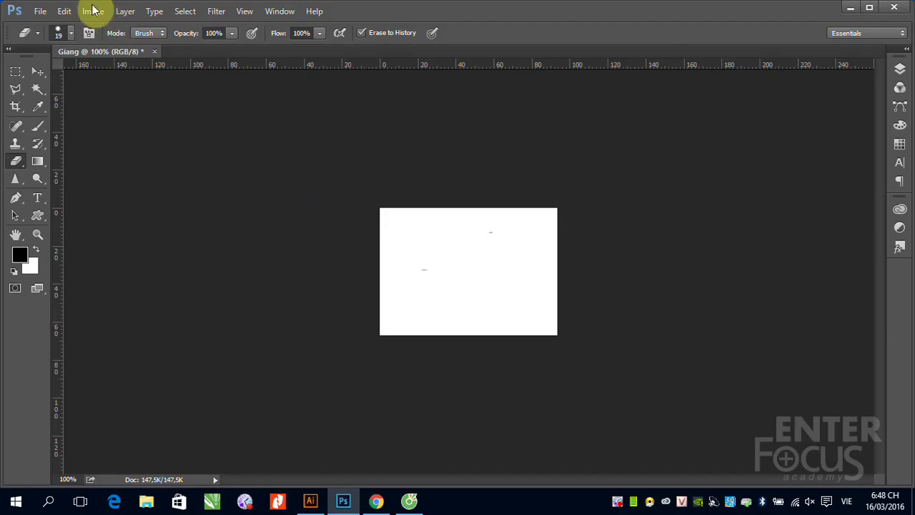
# Step: Start Save As and select the psd extension in the file name
pyautogui.click(40, 11)
pyautogui.click(85, 147)
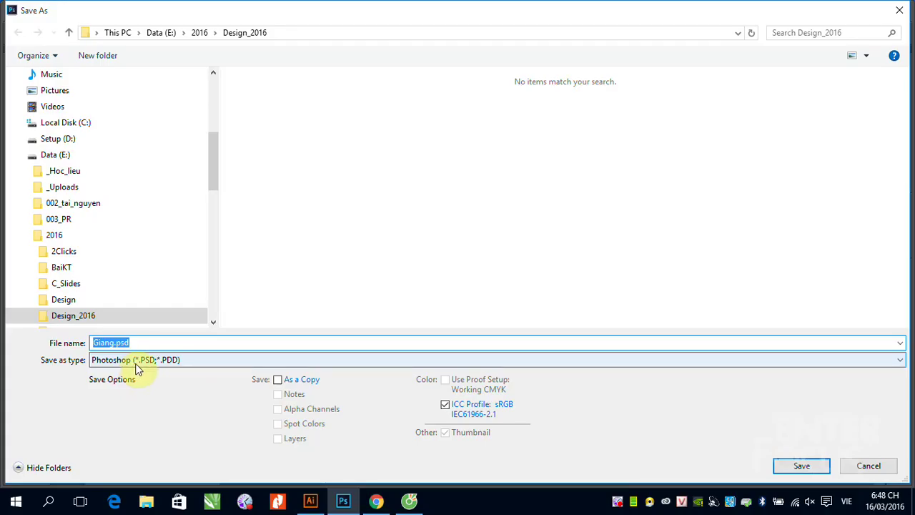
pyautogui.click(122, 344)
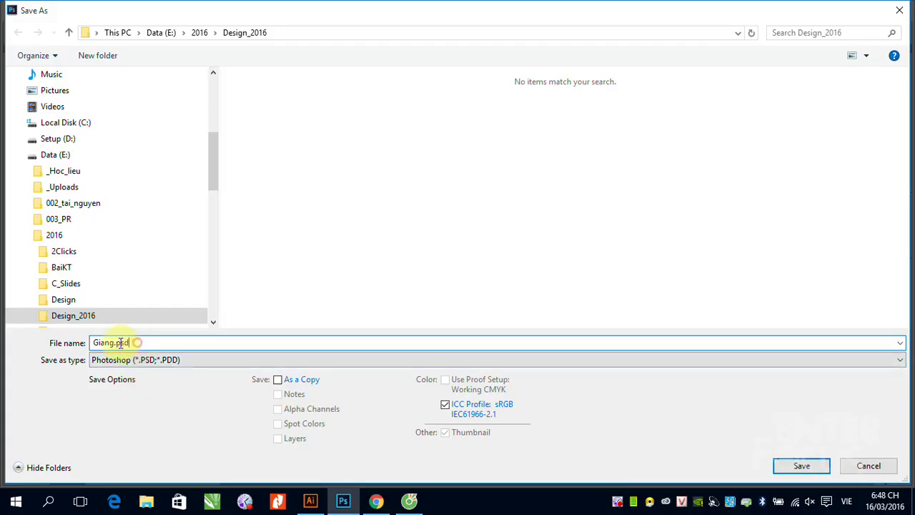
pyautogui.moveTo(117, 343); pyautogui.dragTo(135, 344)
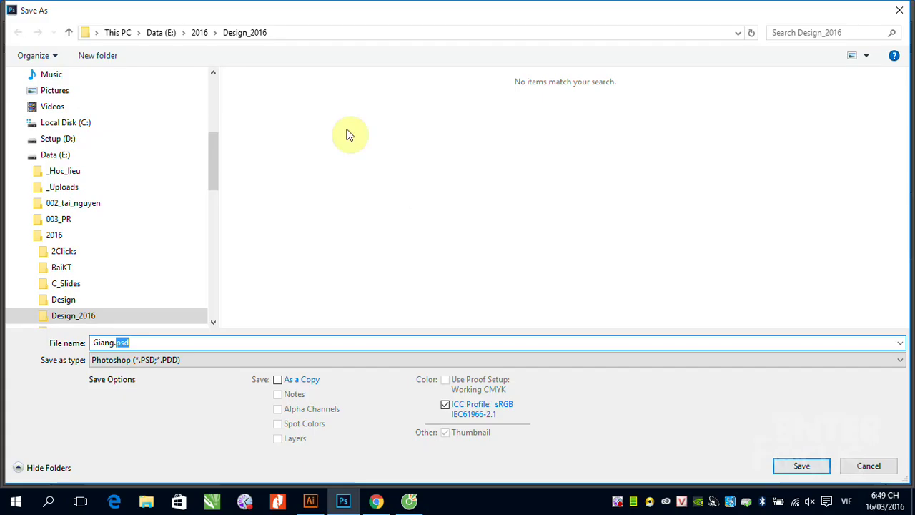
# Step: Save Giang.psd to the Desktop and close the document tab
pyautogui.moveTo(51, 74)
pyautogui.moveTo(213, 161); pyautogui.dragTo(214, 108)
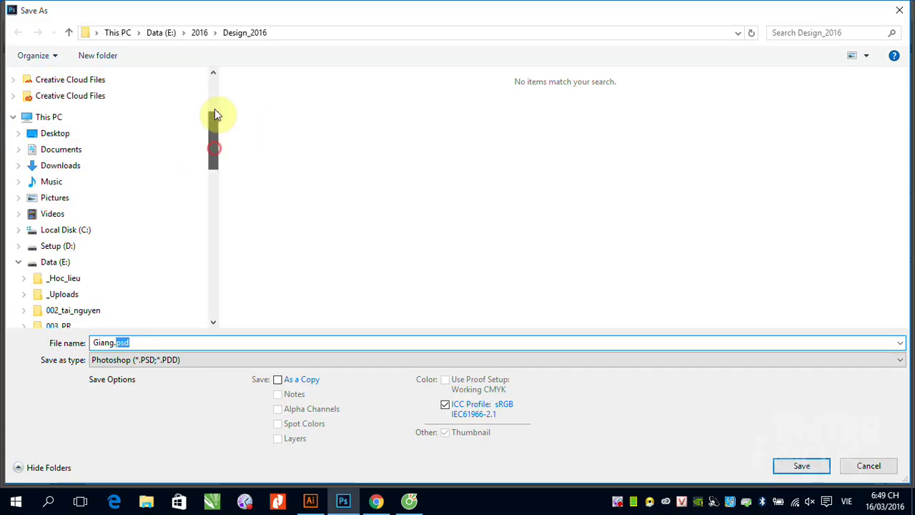
pyautogui.click(48, 96)
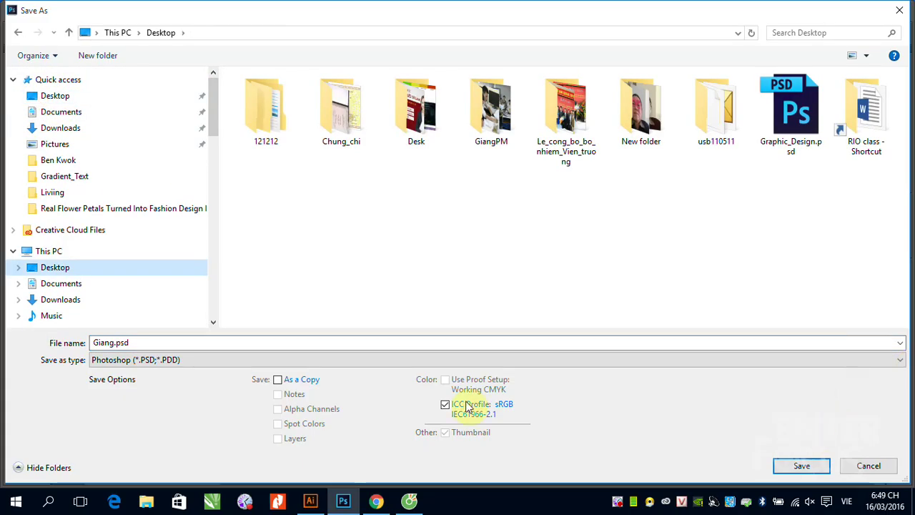
pyautogui.click(797, 467)
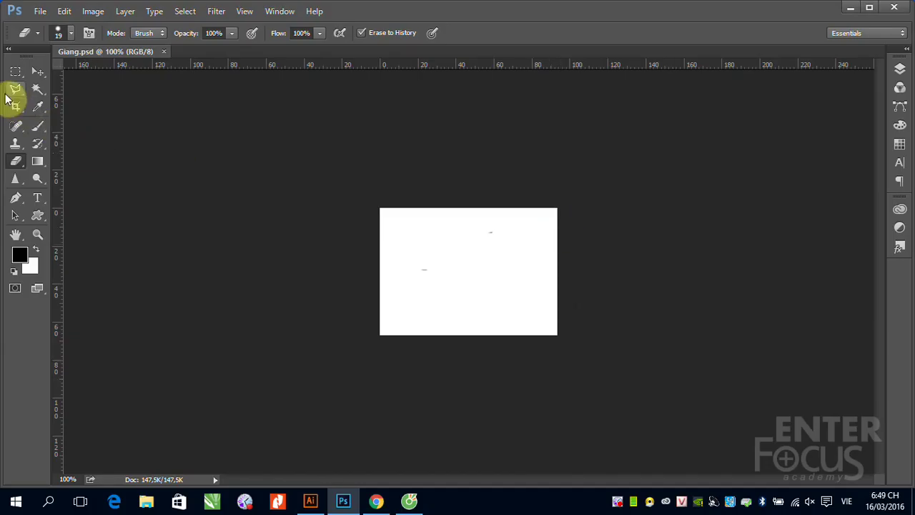
pyautogui.click(37, 72)
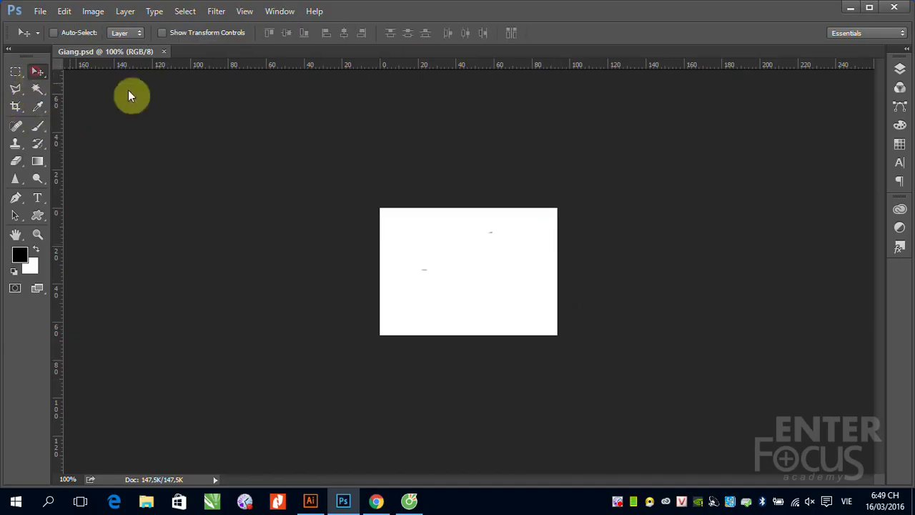
pyautogui.click(163, 52)
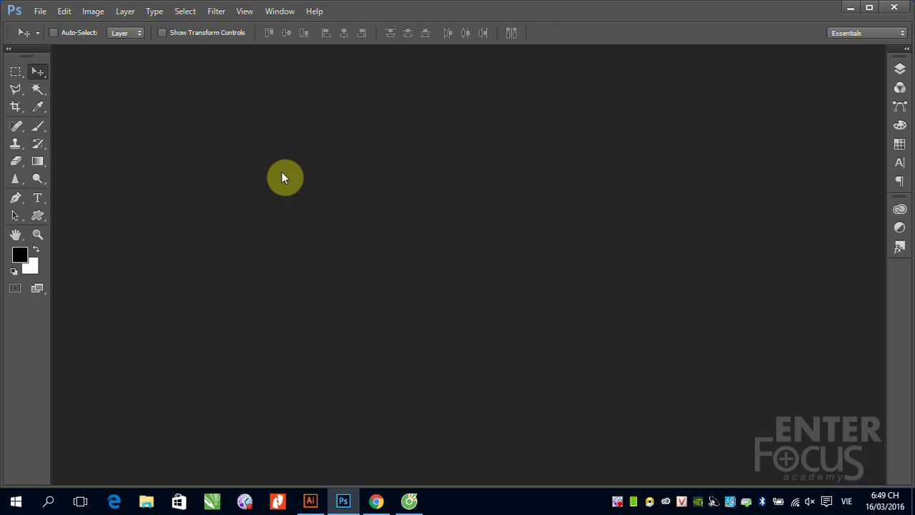
# Step: Open the Desktop photo 12439389_…_n.jpg showing the wall jump
pyautogui.click(39, 11)
pyautogui.click(51, 40)
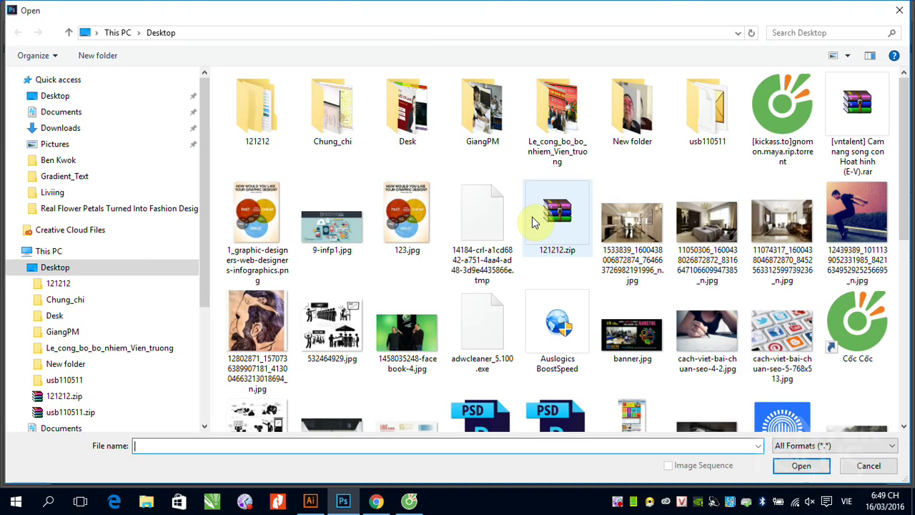
pyautogui.click(857, 226)
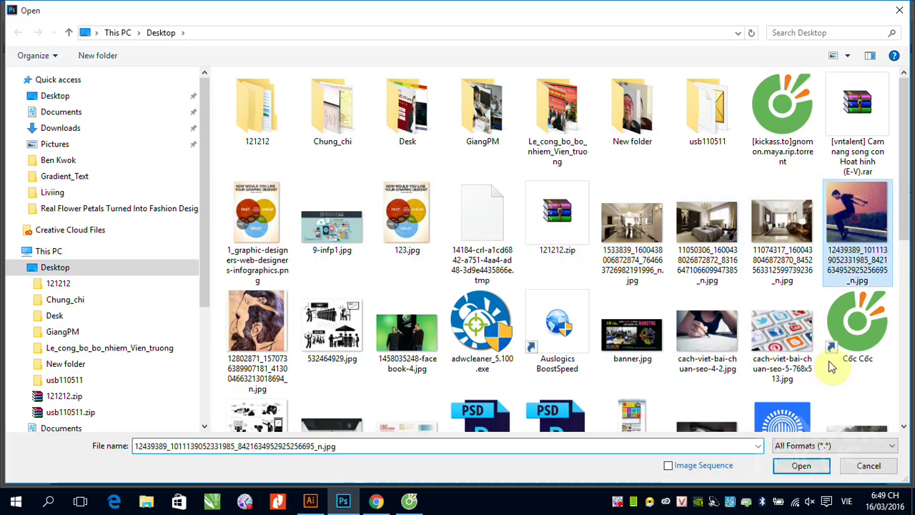
pyautogui.click(803, 472)
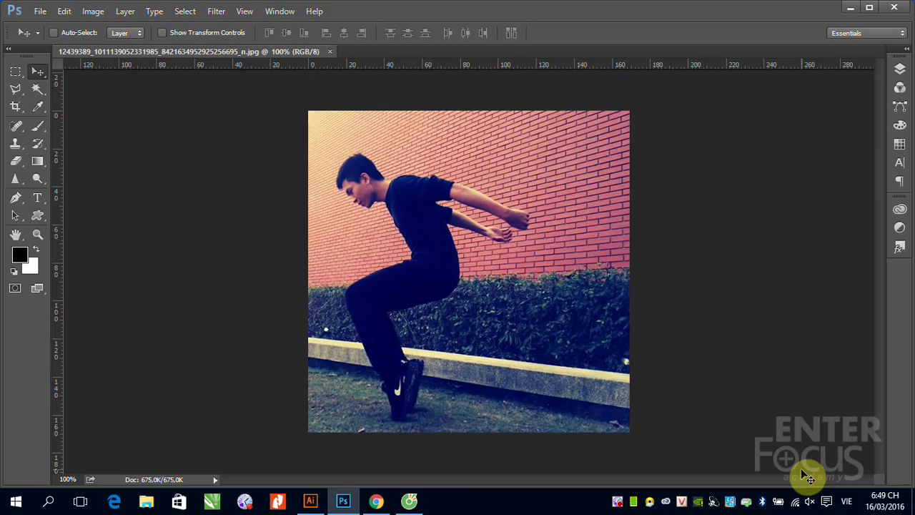
# Step: Apply Hue/Saturation with Hue +63, Saturation +34 and slightly reduced Lightness
pyautogui.click(54, 33)
pyautogui.press('i')
pyautogui.hotkey('ctrl', 'u')
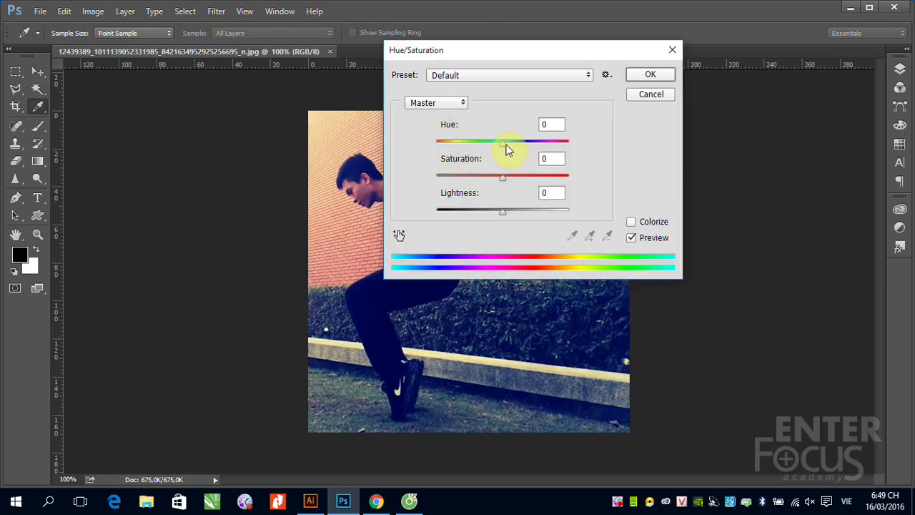
pyautogui.moveTo(507, 148); pyautogui.dragTo(538, 142)
pyautogui.moveTo(531, 52); pyautogui.dragTo(730, 51)
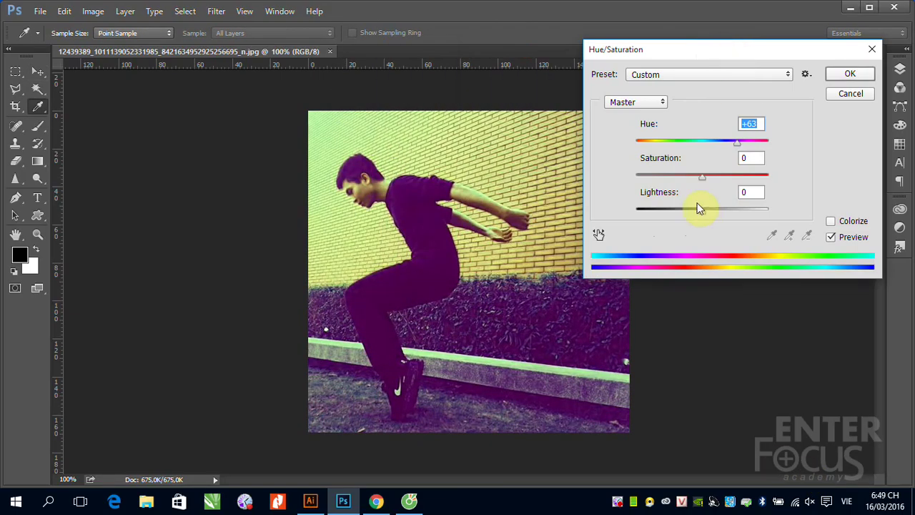
pyautogui.moveTo(702, 176); pyautogui.dragTo(724, 176)
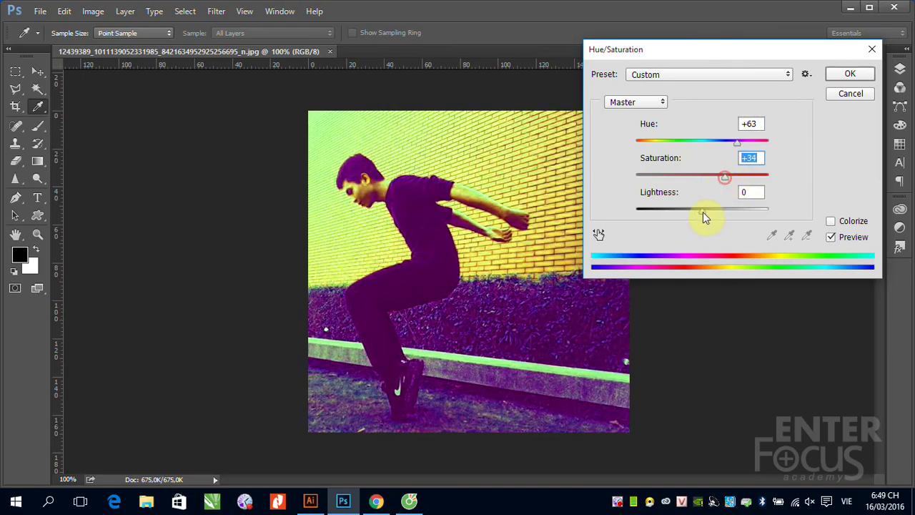
pyautogui.moveTo(703, 212)
pyautogui.mouseDown()
pyautogui.moveTo(678, 218)
pyautogui.moveTo(688, 218)
pyautogui.mouseUp()
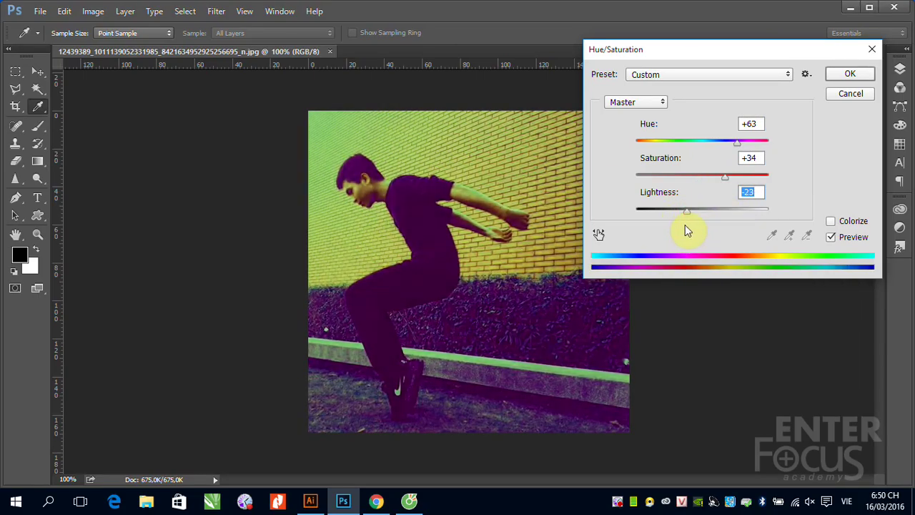
pyautogui.click(862, 74)
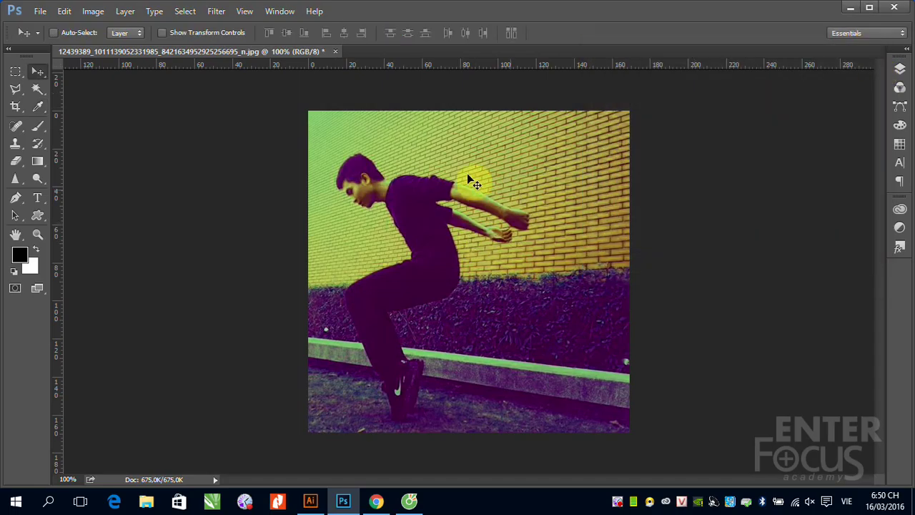
pyautogui.click(39, 12)
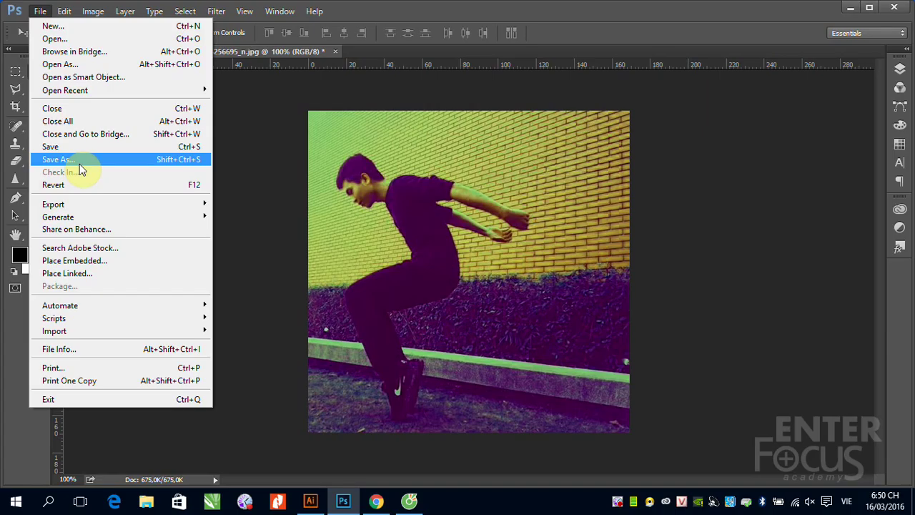
# Step: Save the photo as que.jpg at JPEG quality 12 (Maximum), then close it
pyautogui.click(78, 164)
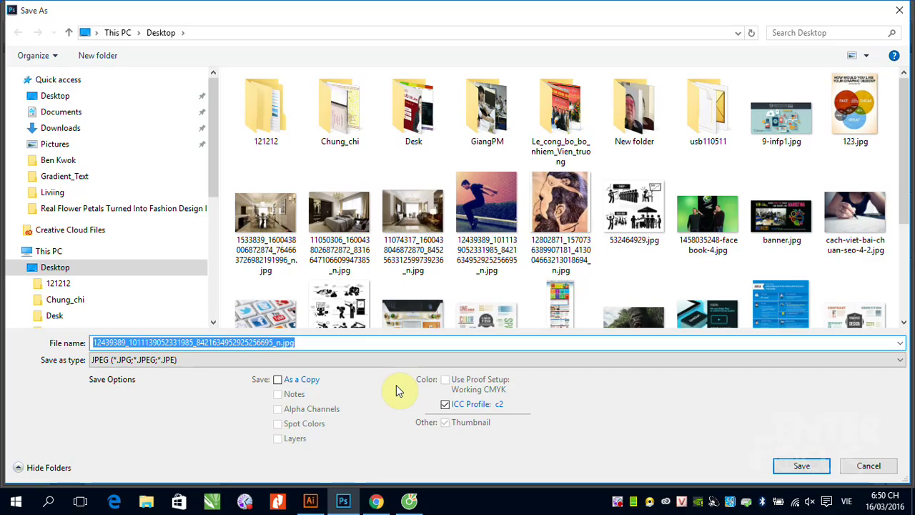
pyautogui.write('que')
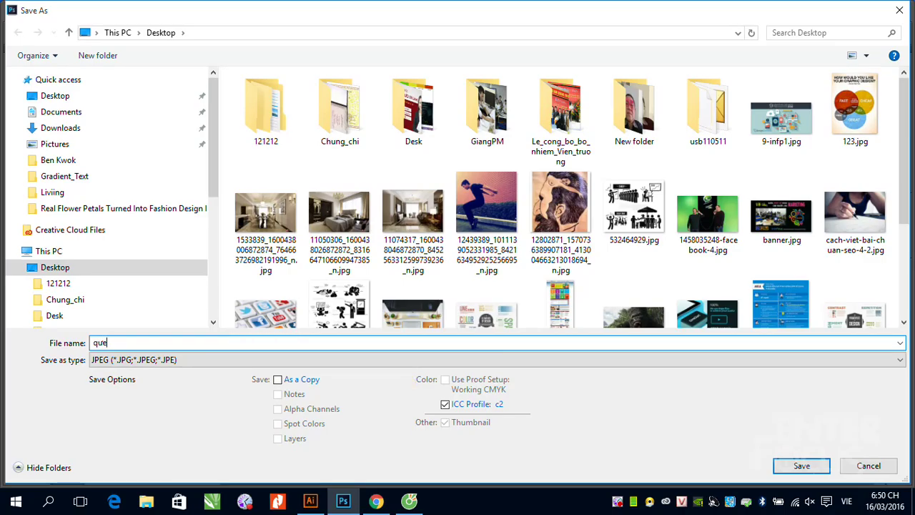
pyautogui.press('Return')
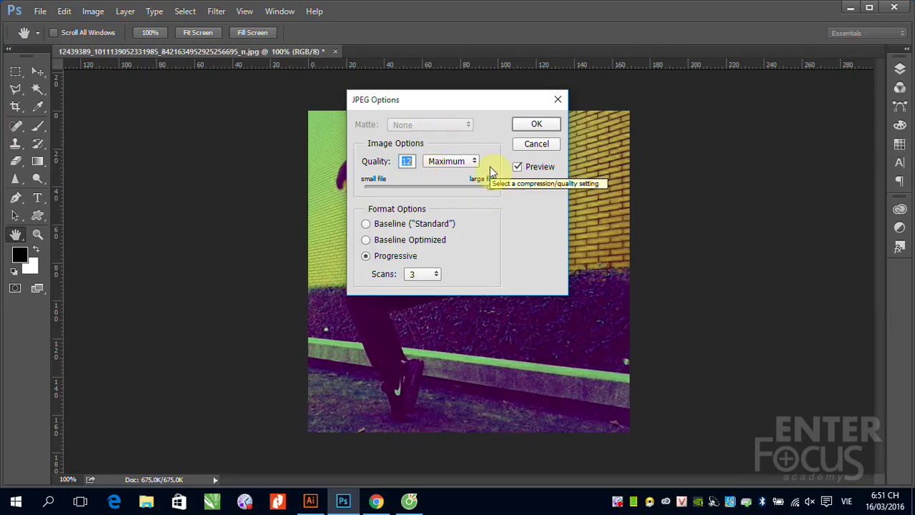
pyautogui.click(538, 125)
pyautogui.click(156, 51)
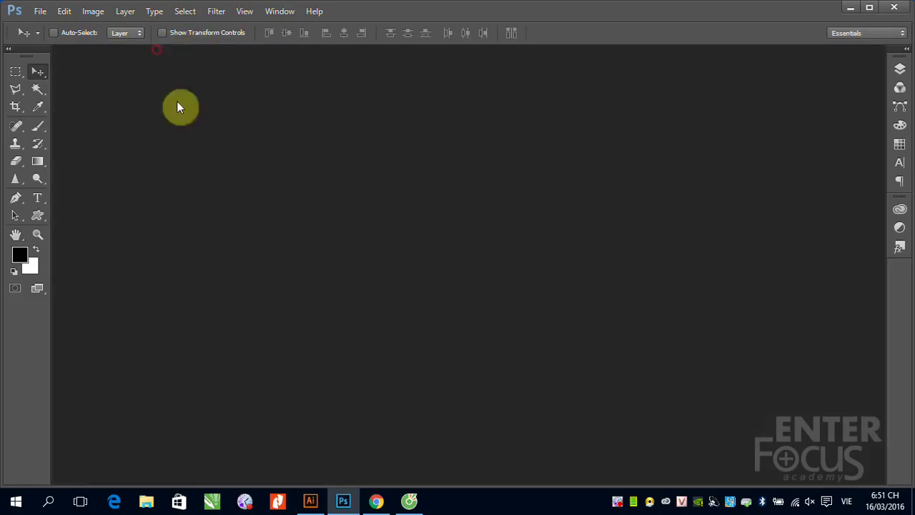